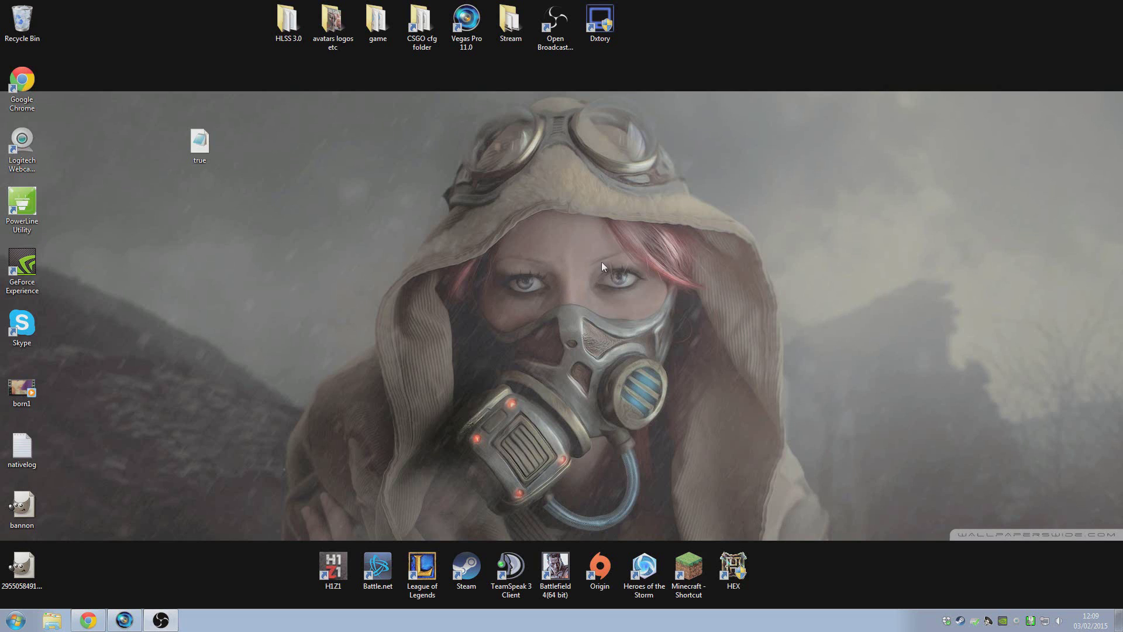
Step: Open the NVIDIA Control Panel and check the Vertical sync option in the global 3D settings
right_click(565, 214)
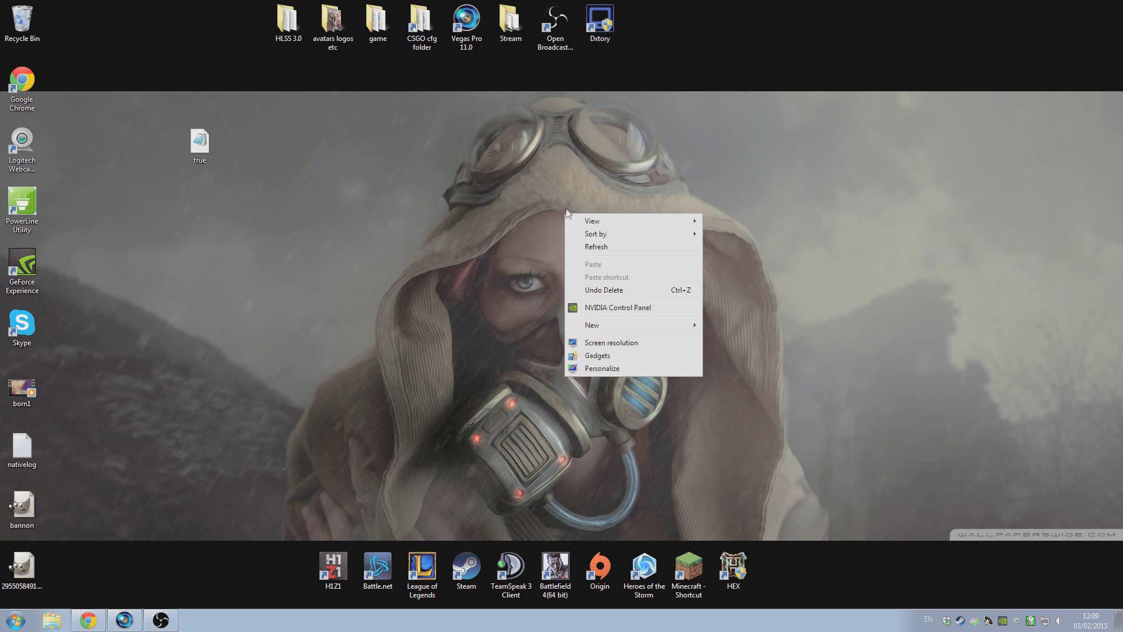
left_click(689, 310)
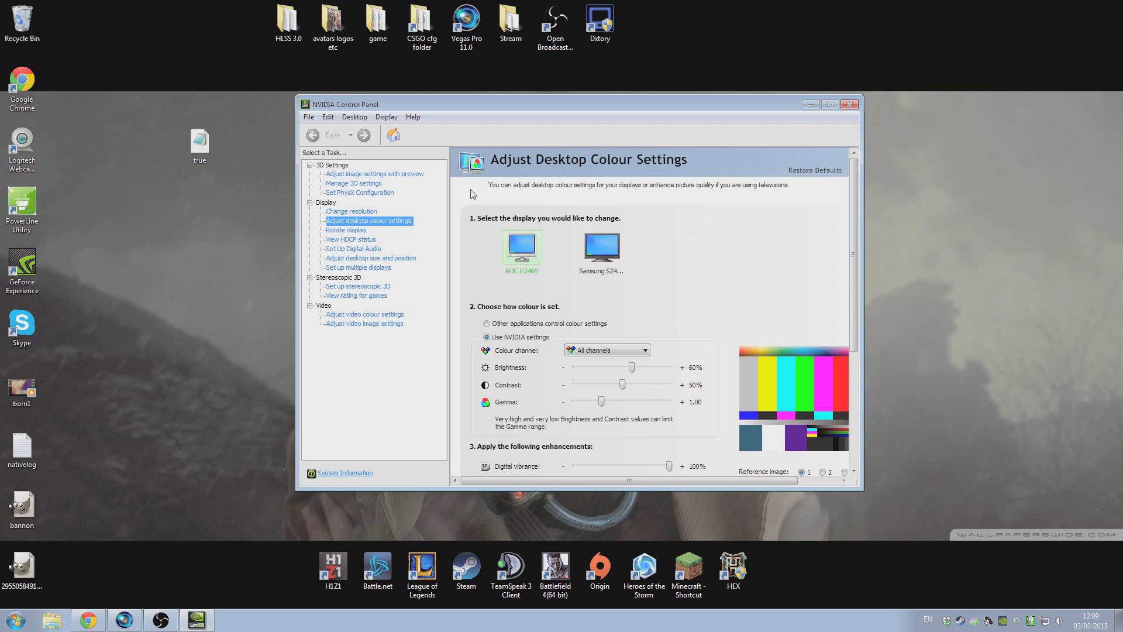
left_click(362, 186)
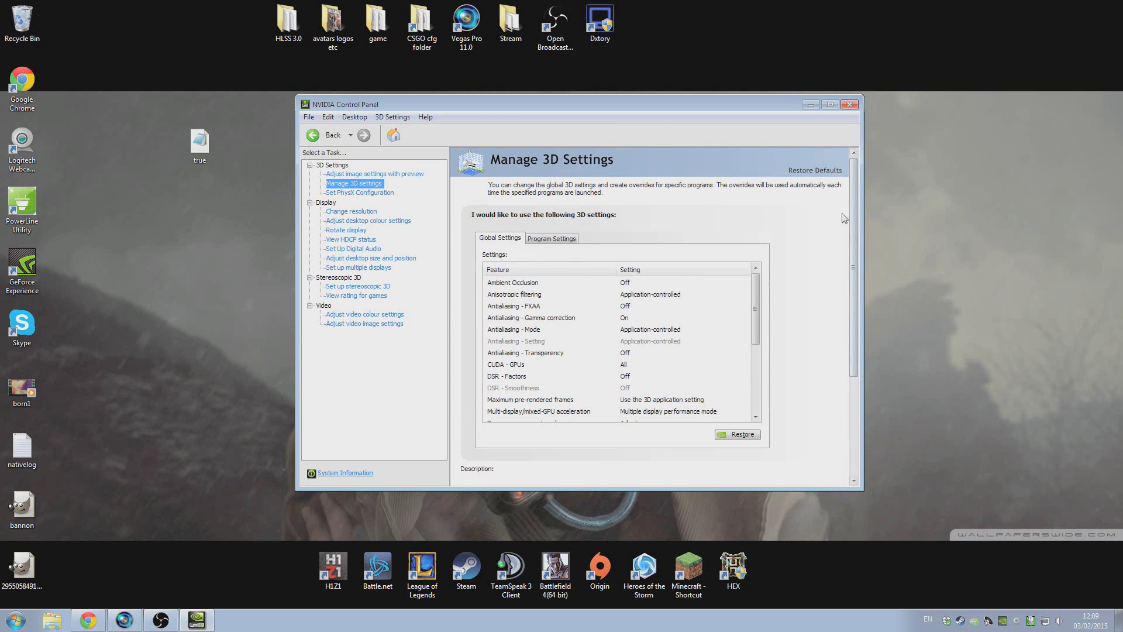
left_click_drag(755, 306, 759, 375)
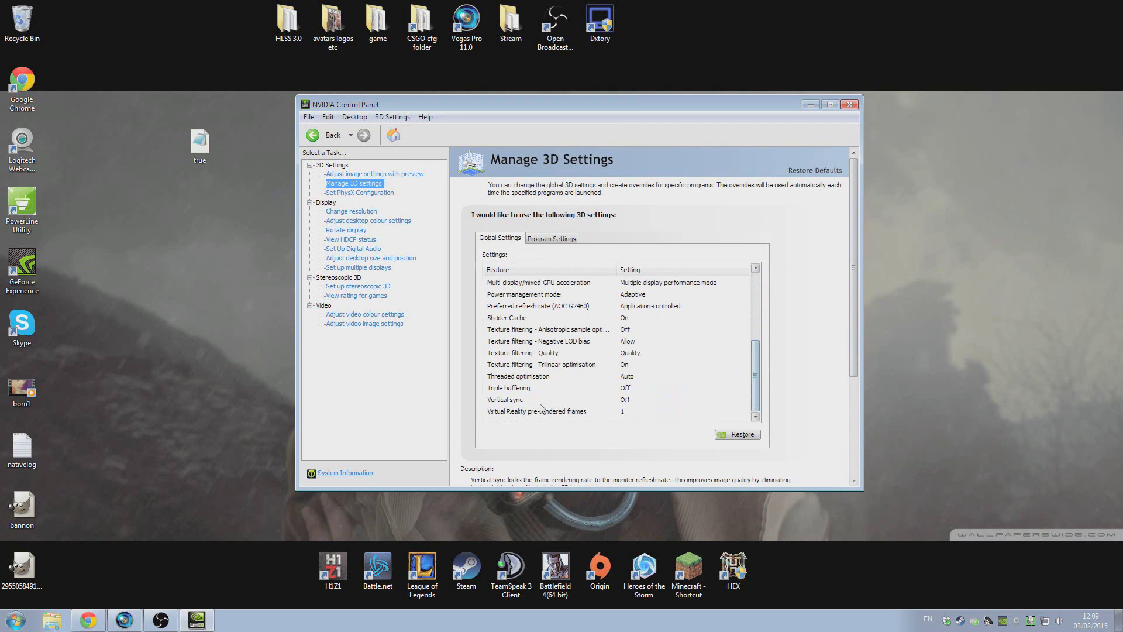
left_click(521, 402)
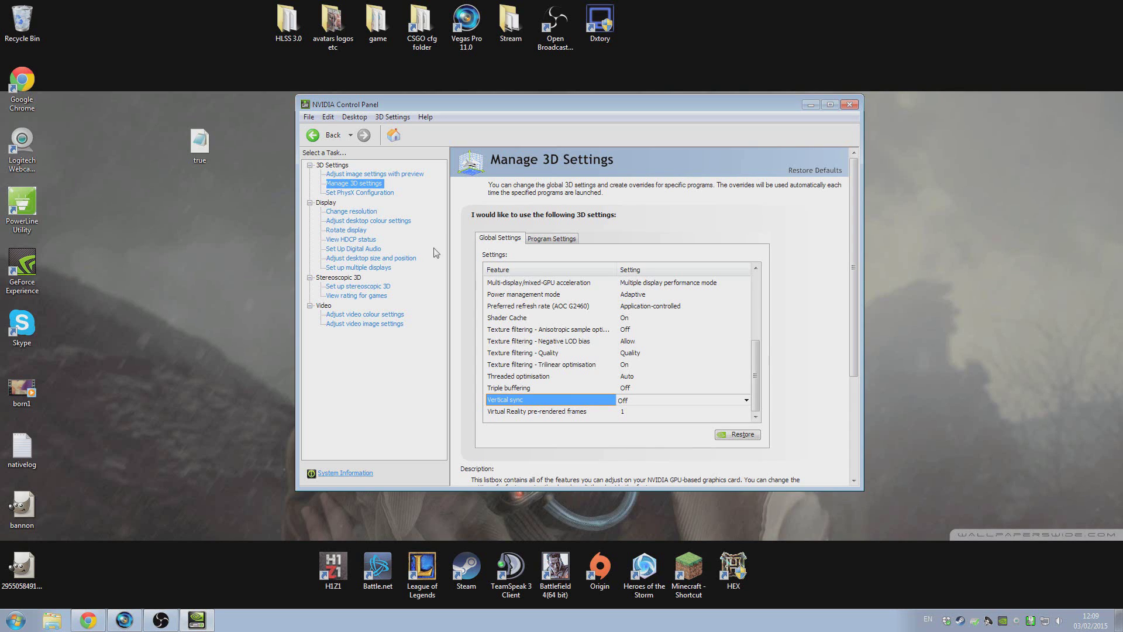
mouse_move(572, 358)
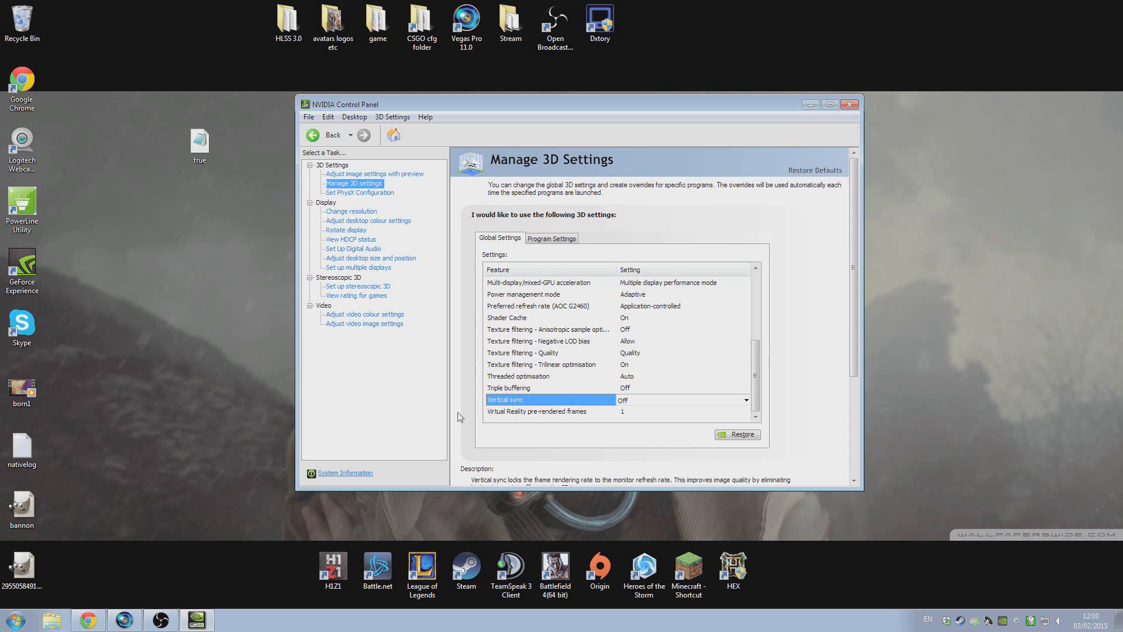
Step: Set Digital vibrance to 100% in the desktop colour settings and close the NVIDIA Control Panel
left_click(394, 221)
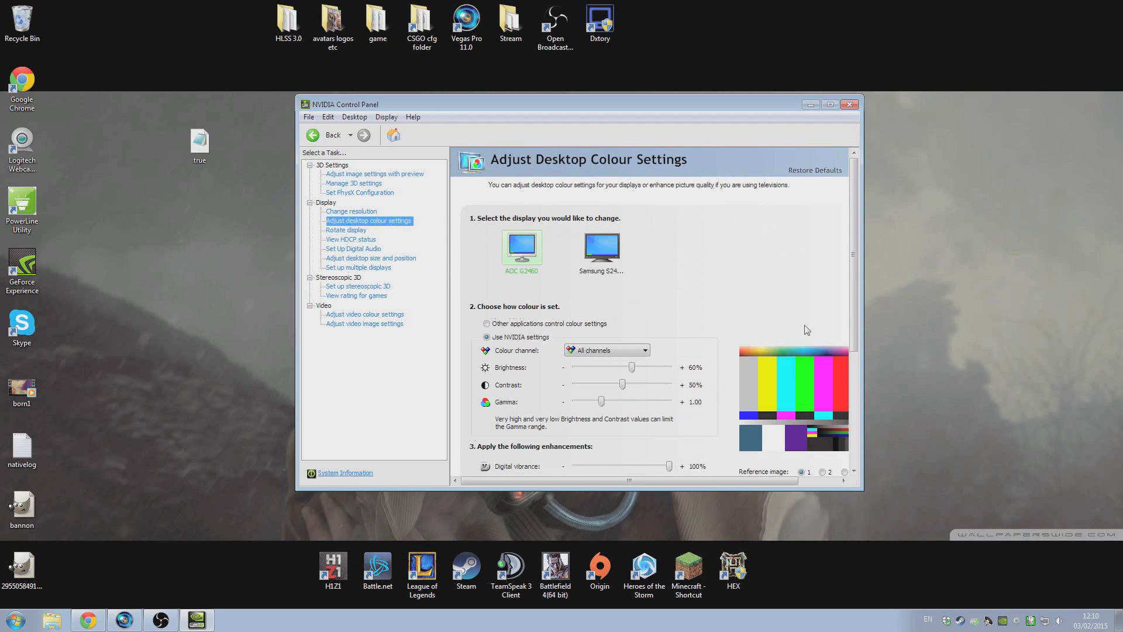
left_click_drag(853, 254, 893, 381)
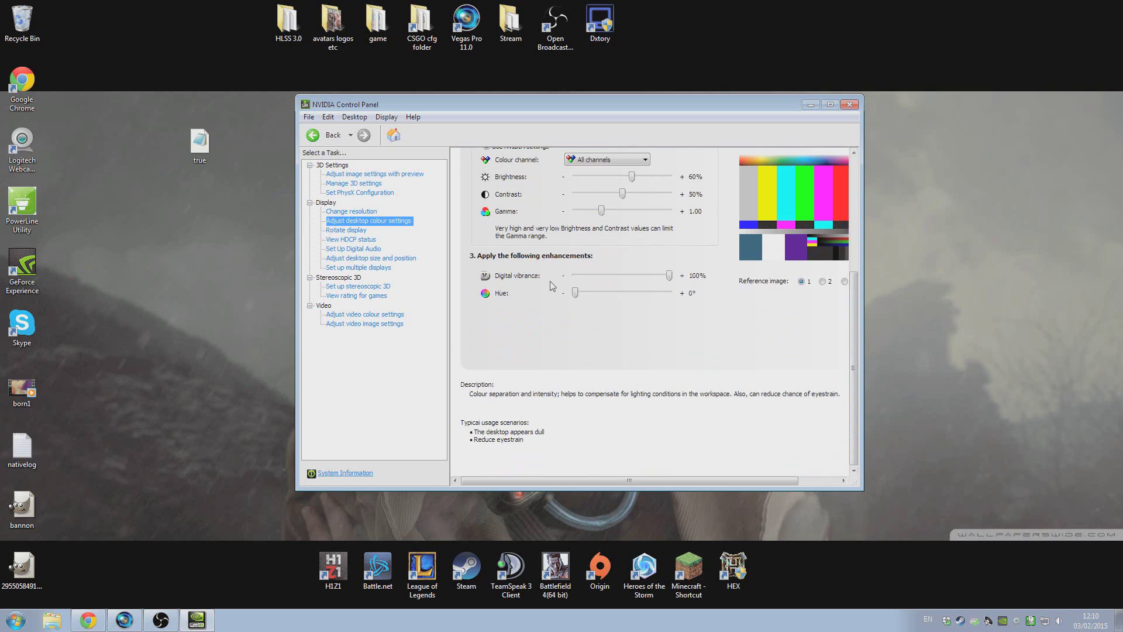
left_click_drag(670, 276, 806, 290)
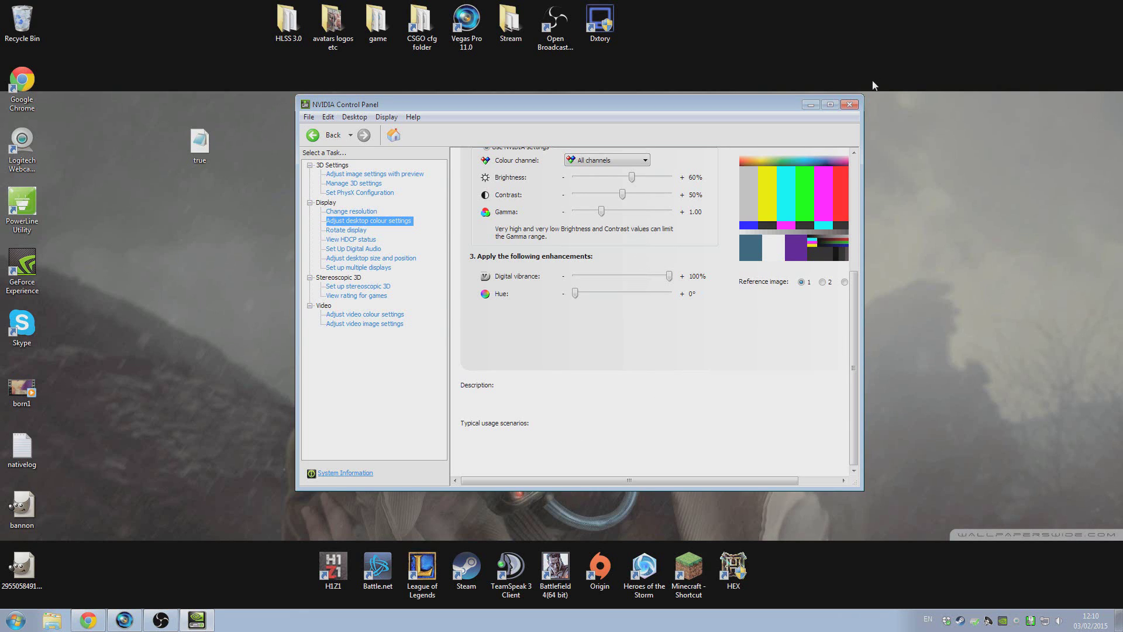
left_click(851, 111)
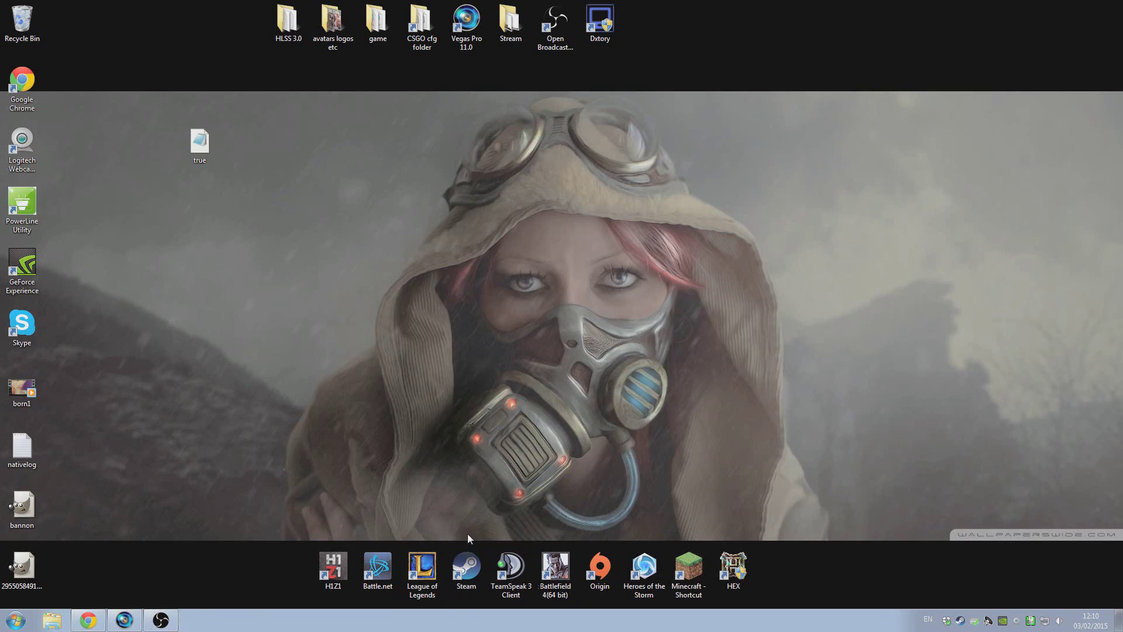
Step: Launch Steam and open the launch options in the properties of Counter-Strike: Global Offensive from the library
double_click(472, 568)
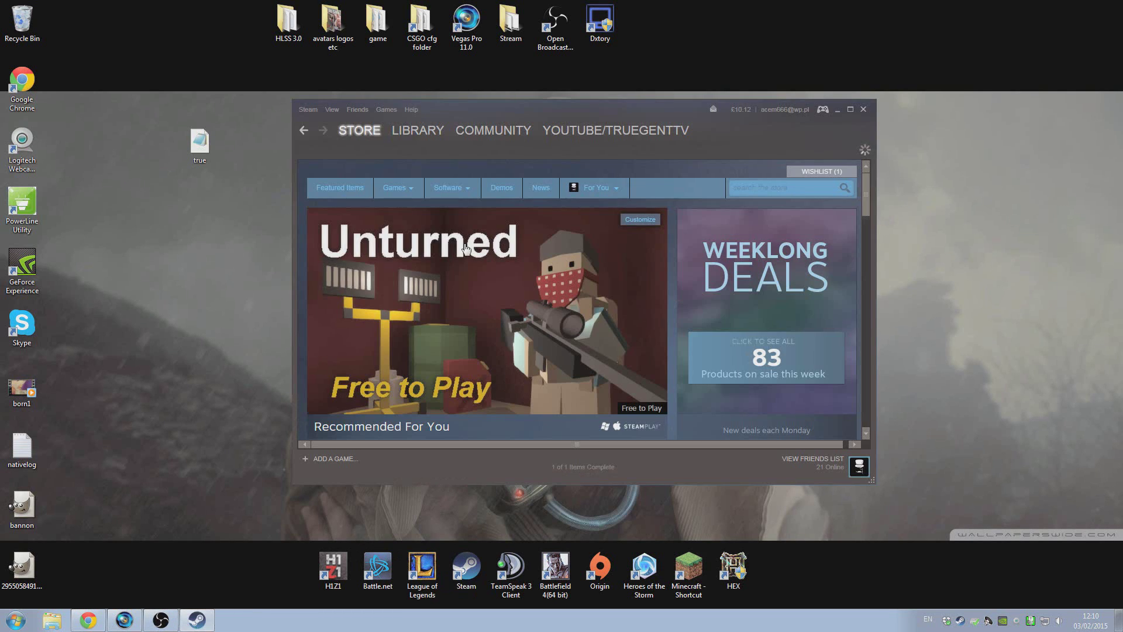
left_click(420, 131)
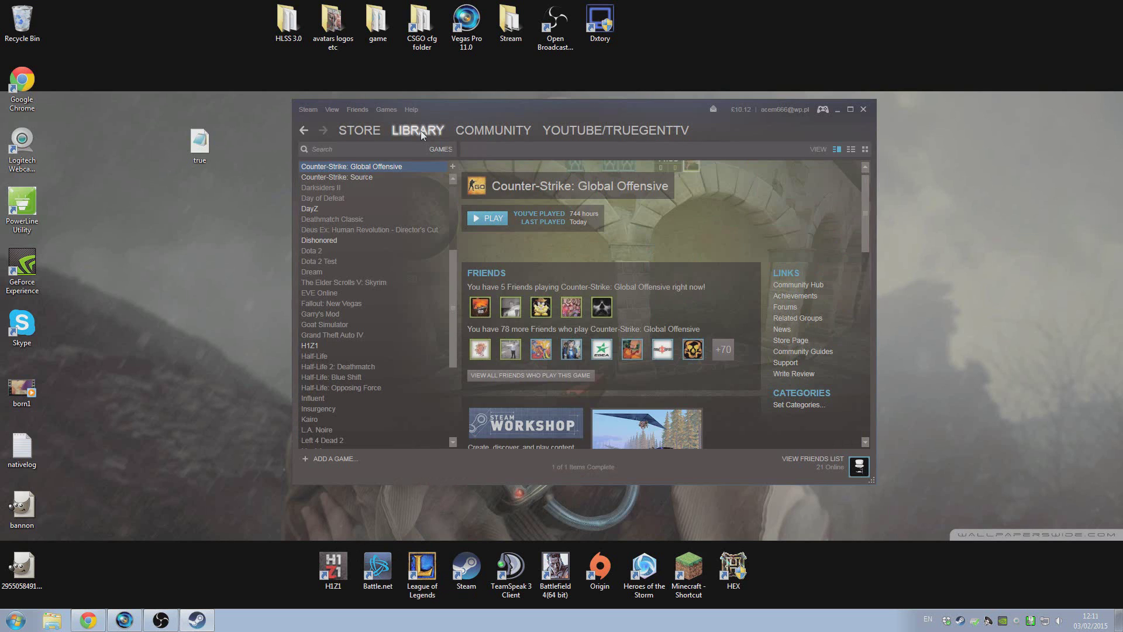
right_click(371, 170)
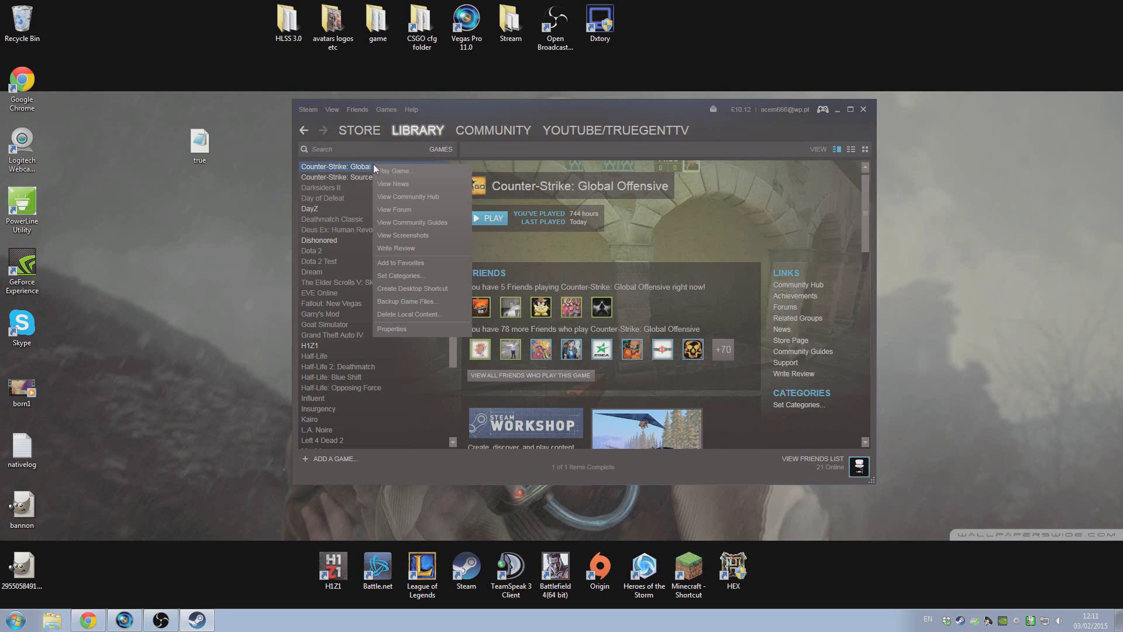
left_click(406, 330)
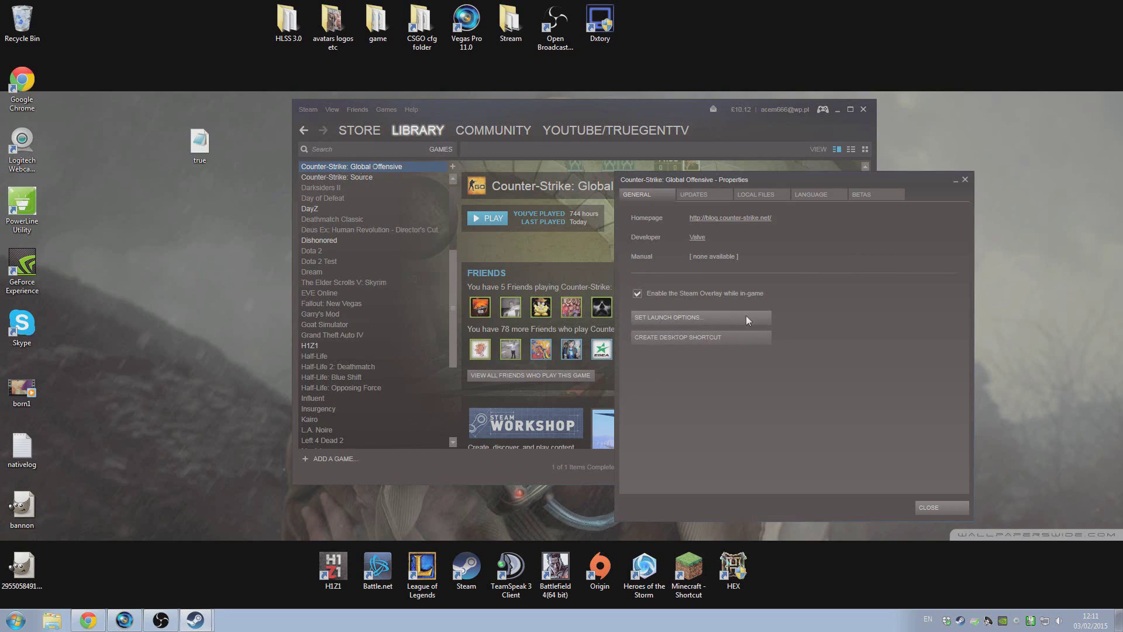
left_click(697, 318)
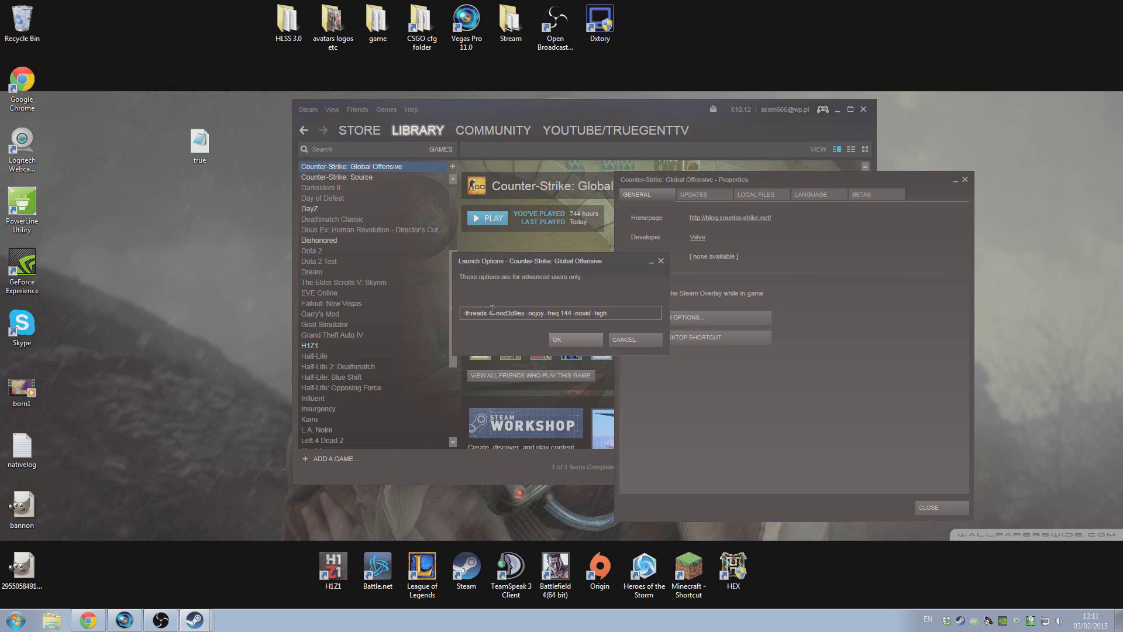
Step: Review each launch option in "-threads 4 -nod3d9ex -nojoy -freq 144 -novid -high", accept them and close the game's properties
left_click_drag(492, 313, 456, 315)
left_click_drag(494, 313, 524, 314)
left_click(512, 313)
left_click_drag(526, 313, 545, 316)
left_click_drag(545, 313, 573, 313)
left_click_drag(573, 314, 590, 312)
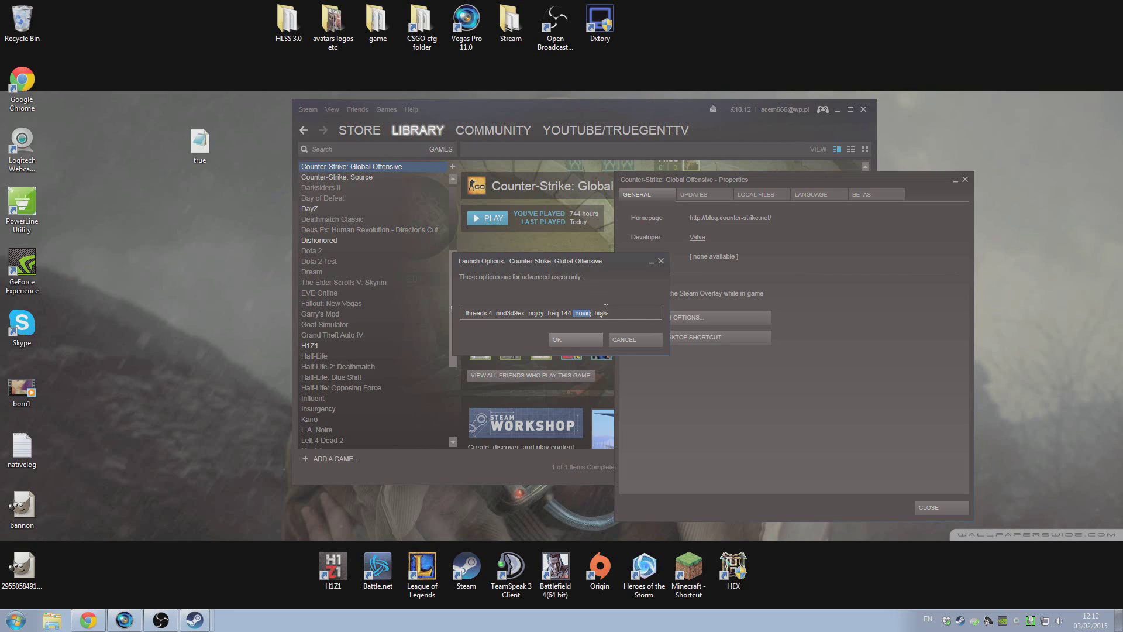
double_click(593, 313)
left_click(616, 313)
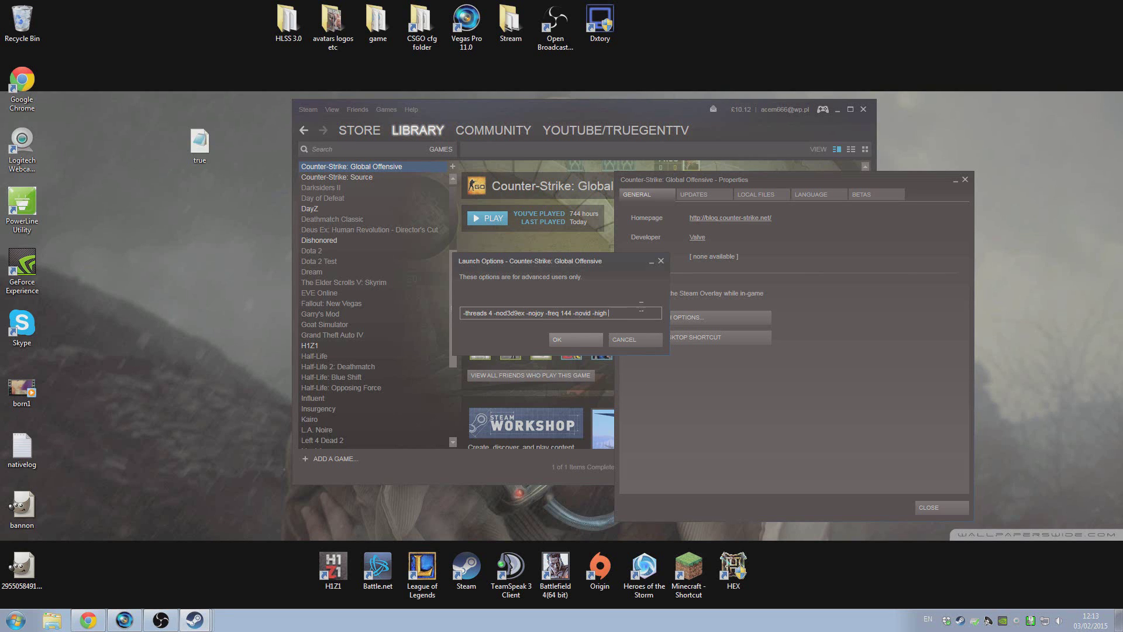
left_click(584, 342)
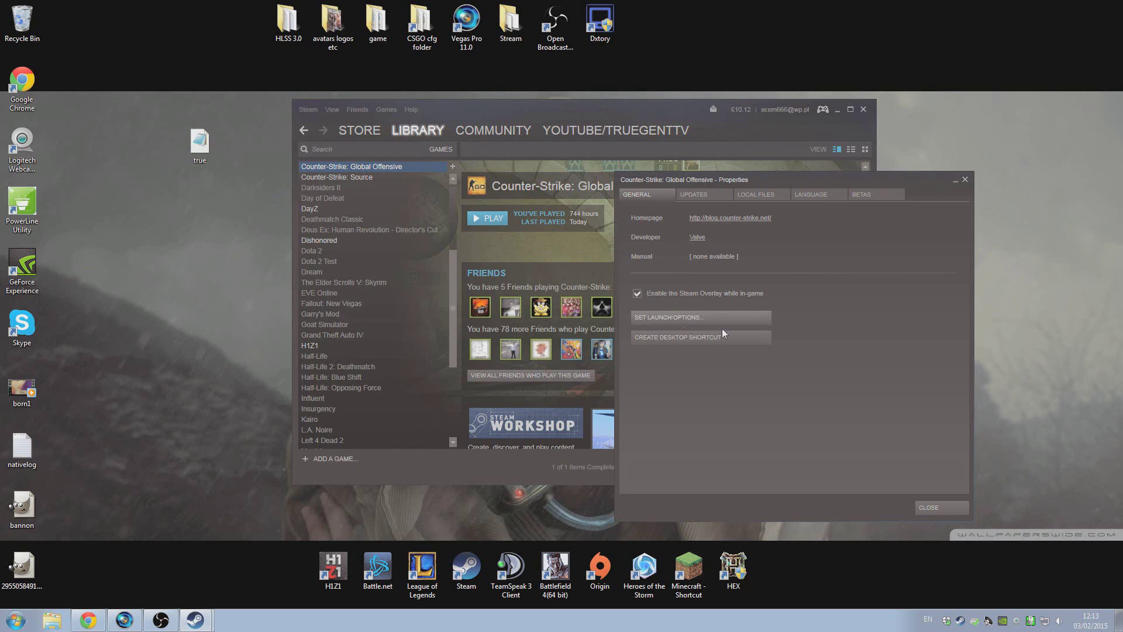
left_click(966, 180)
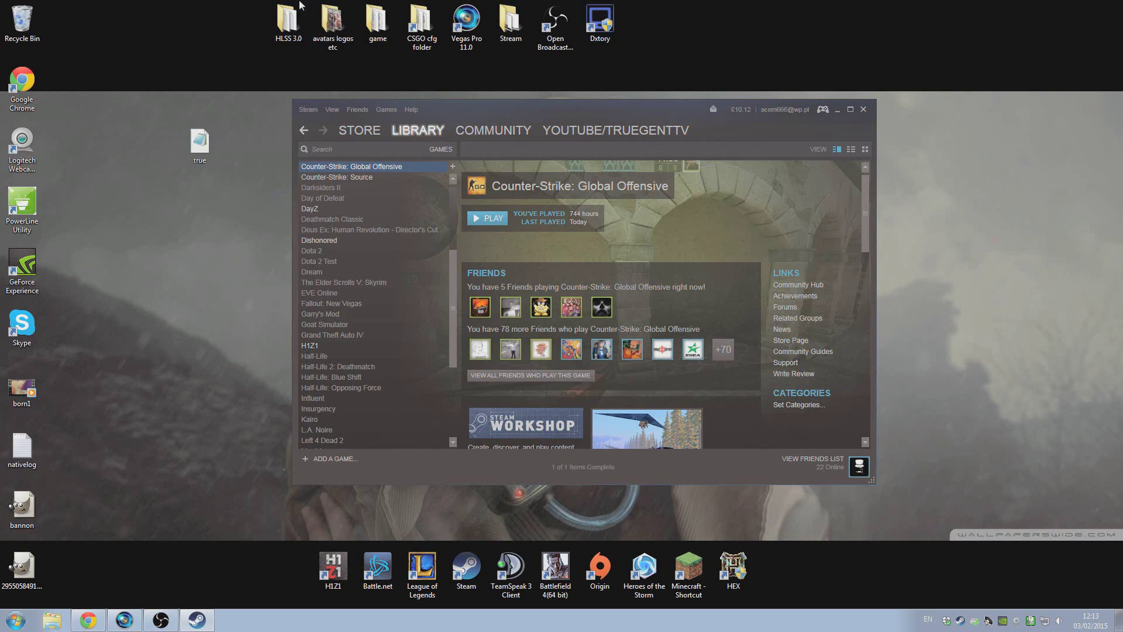
Step: Open the "true" config file from the desktop in Notepad and examine the Crosscolor crosshair block near its end
double_click(200, 142)
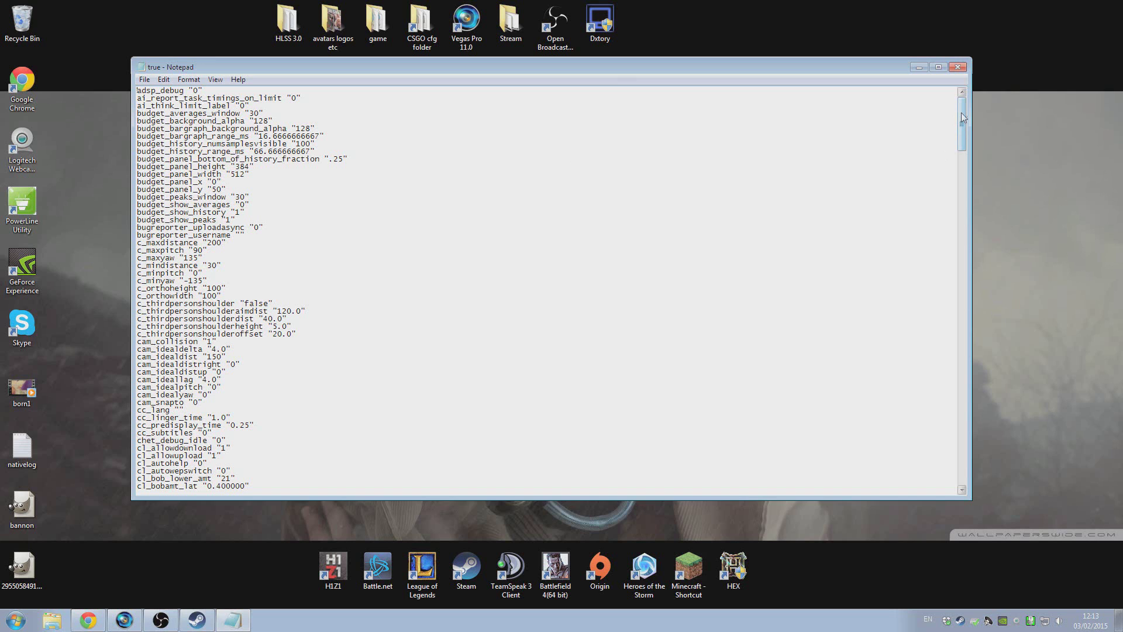
left_click_drag(962, 114, 971, 473)
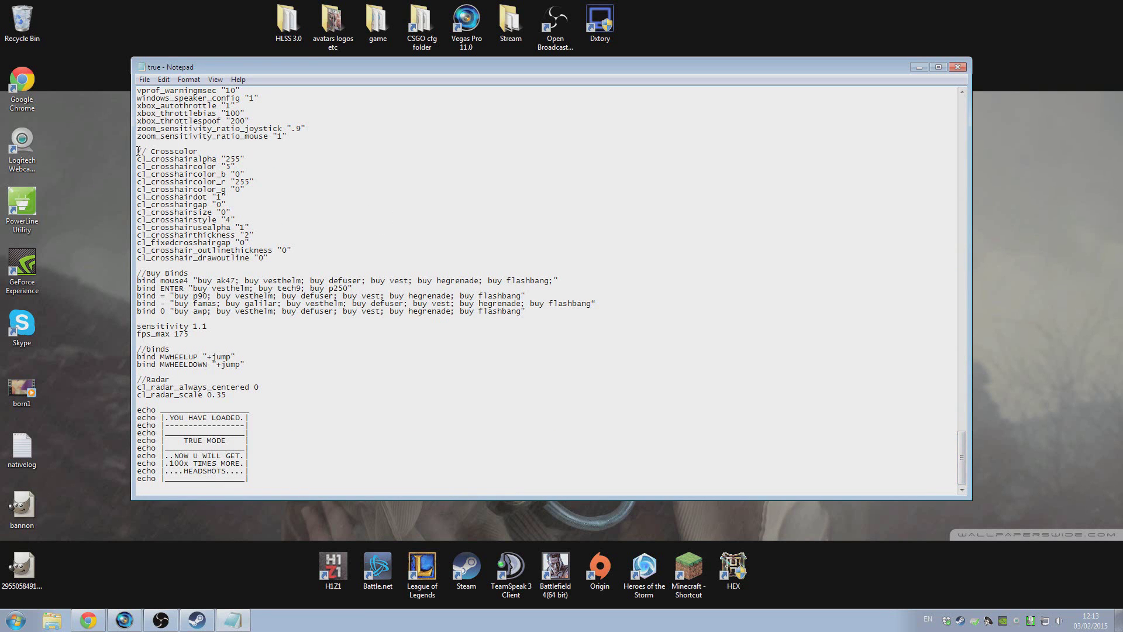
left_click_drag(138, 152, 283, 259)
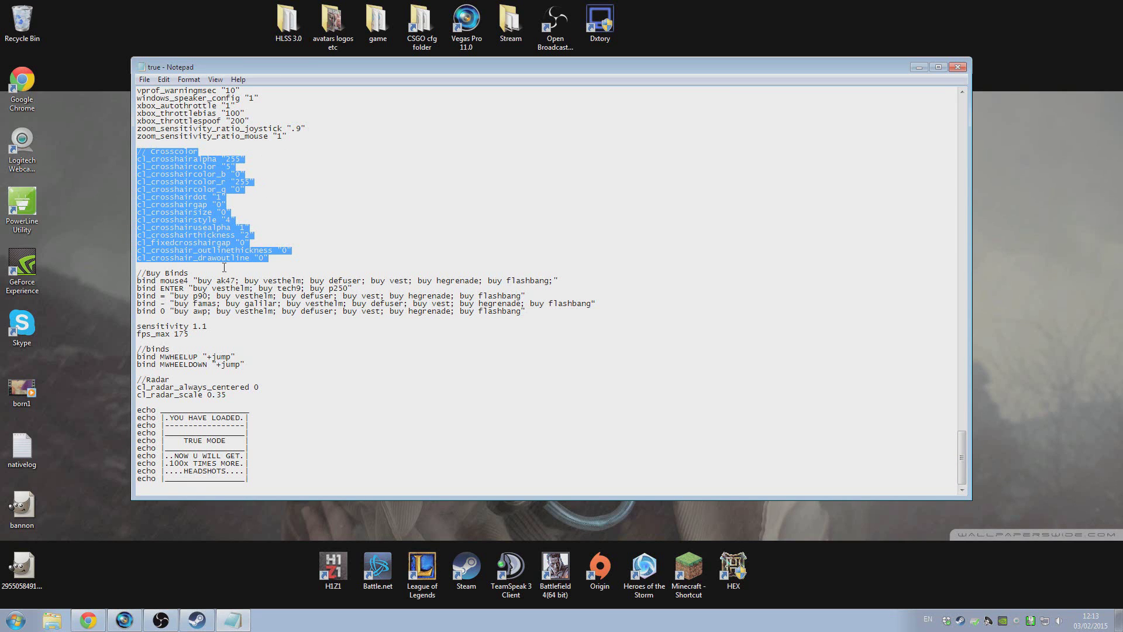
left_click(296, 184)
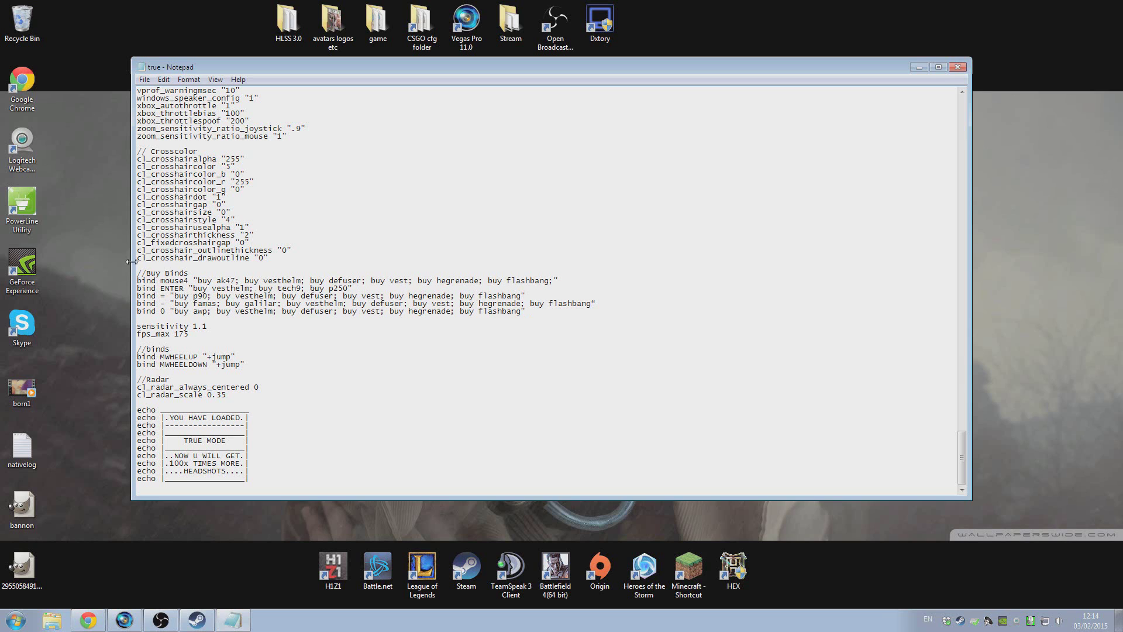
Step: Examine the Buy Binds, mouse wheel jump binds and Radar blocks in the config, and close the file and Steam
left_click_drag(138, 273, 529, 313)
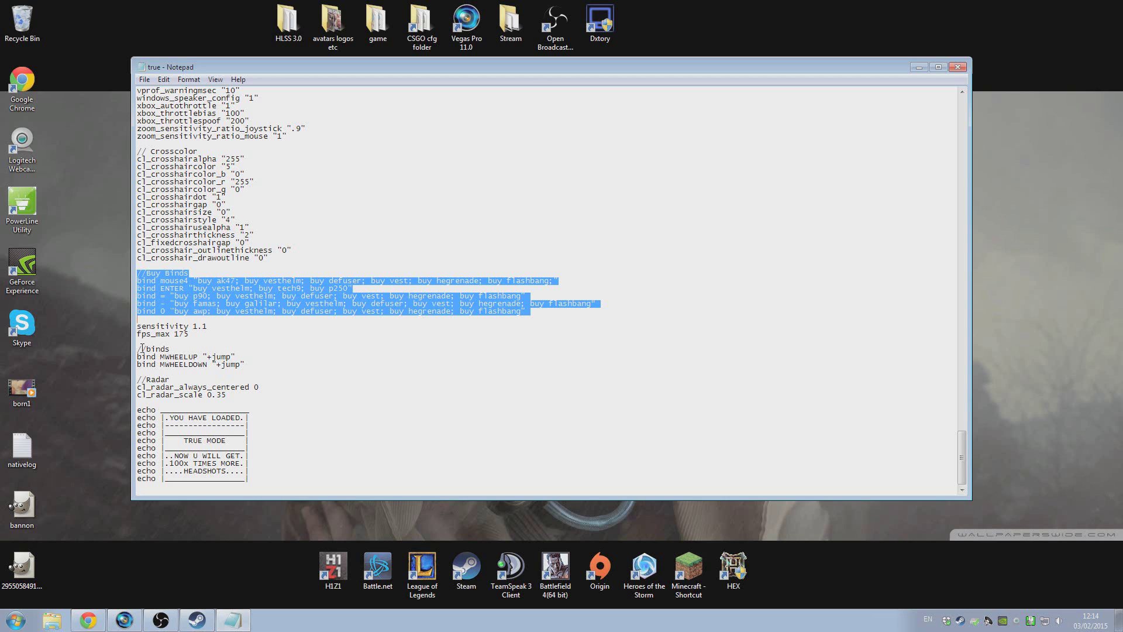
left_click_drag(140, 348, 248, 368)
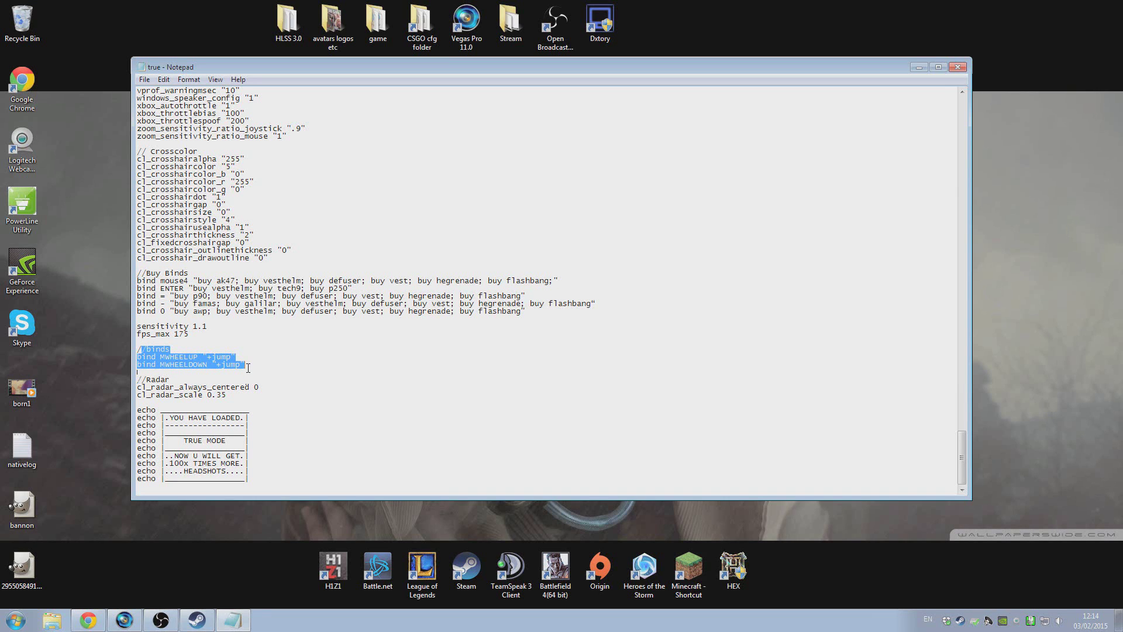
left_click(315, 371)
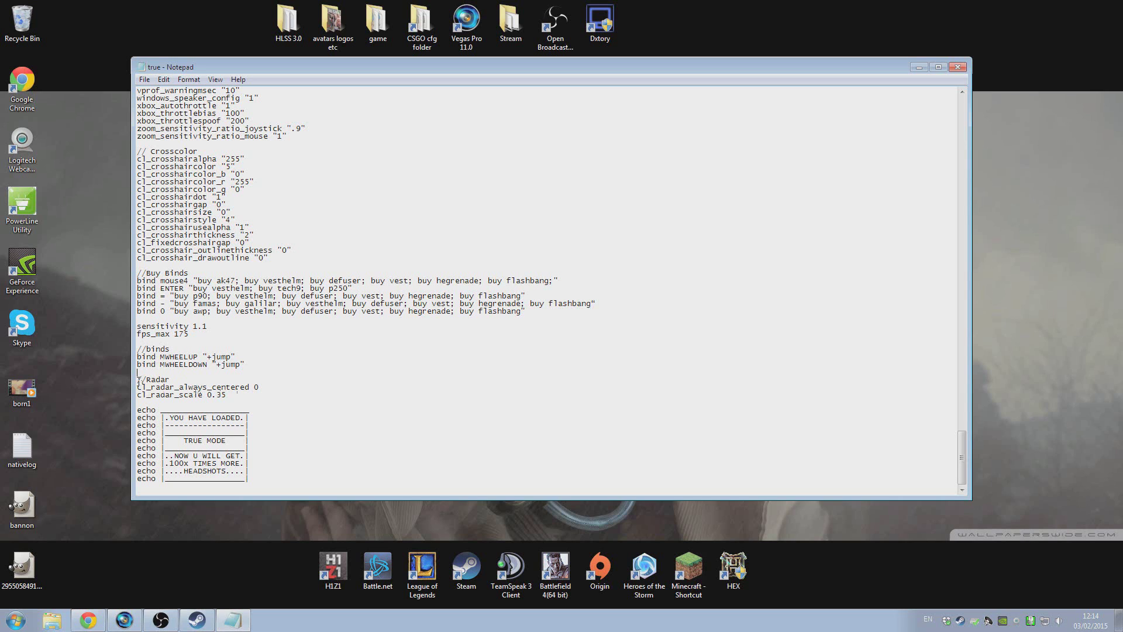
left_click_drag(139, 381, 238, 395)
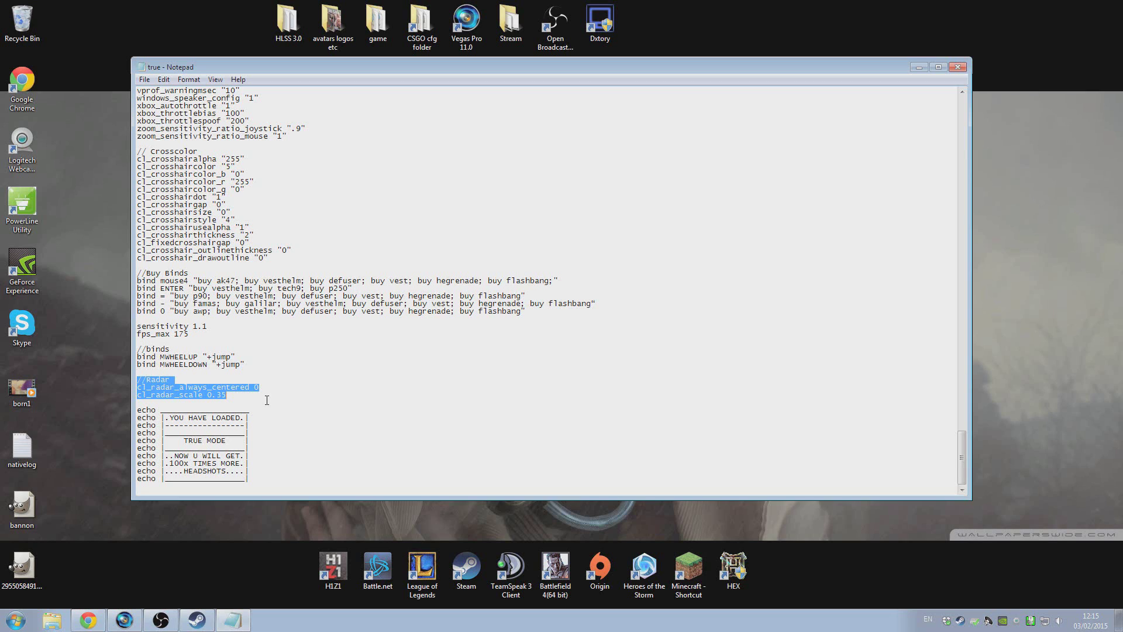
left_click(267, 399)
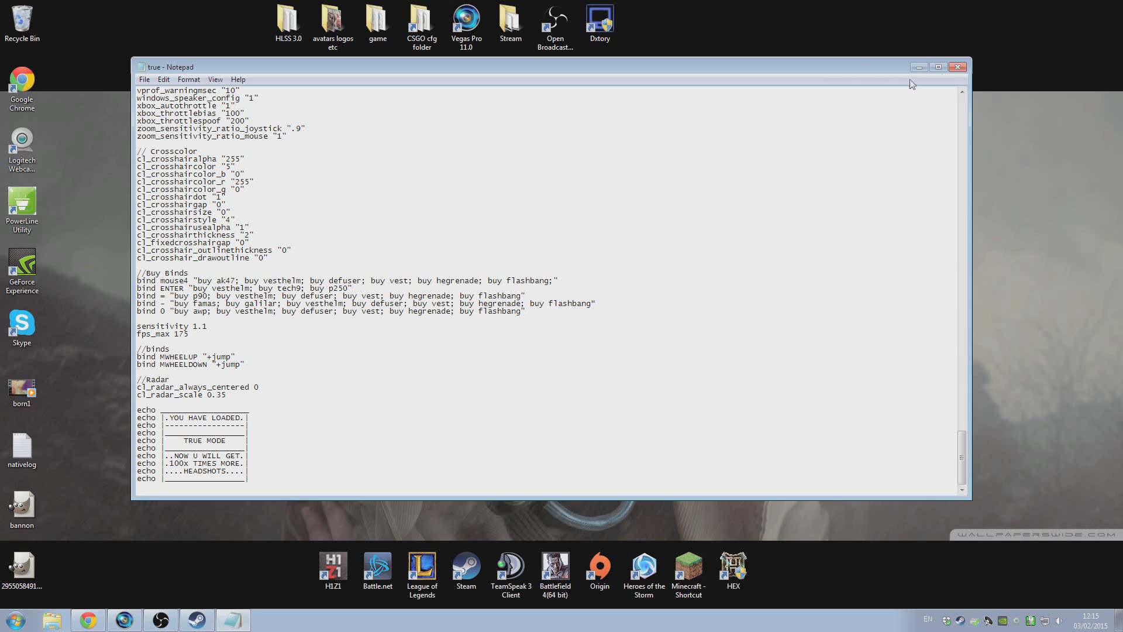
left_click(957, 67)
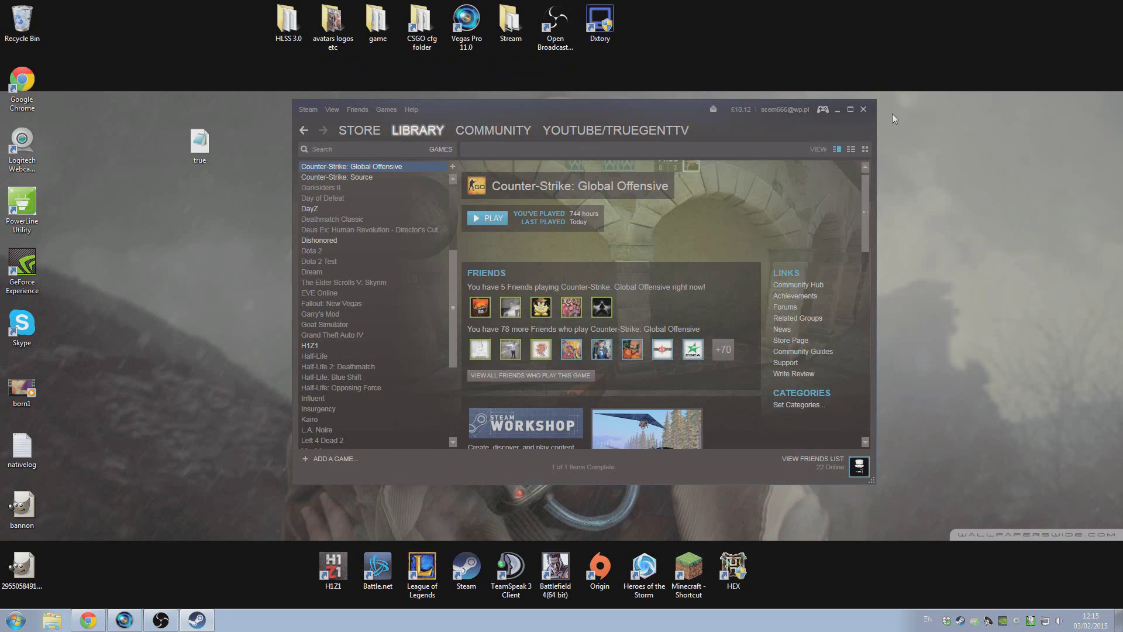
left_click(864, 110)
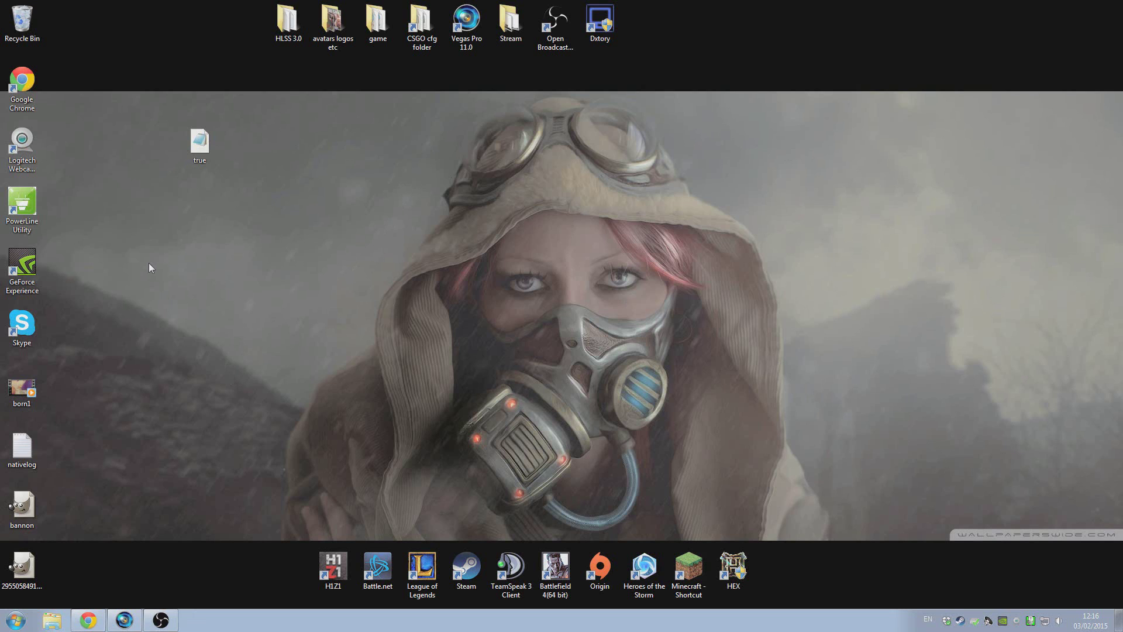
Step: Open File Explorer and browse from Local Disk (C:) through Program Files (x86) to the Steam folder
left_click(52, 620)
left_click(520, 326)
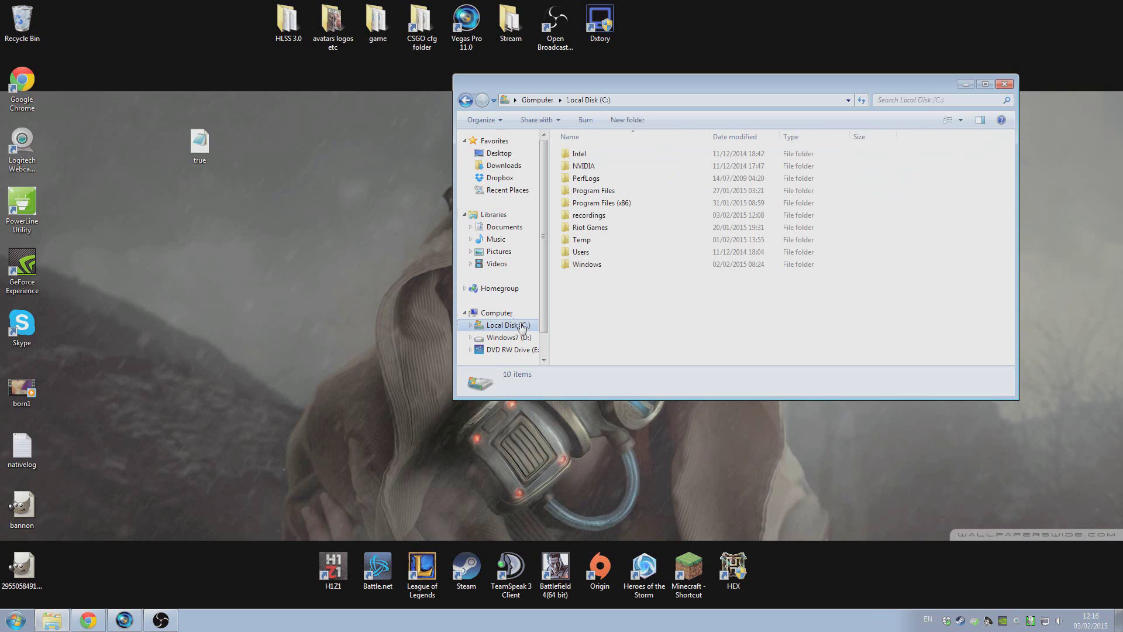
double_click(626, 203)
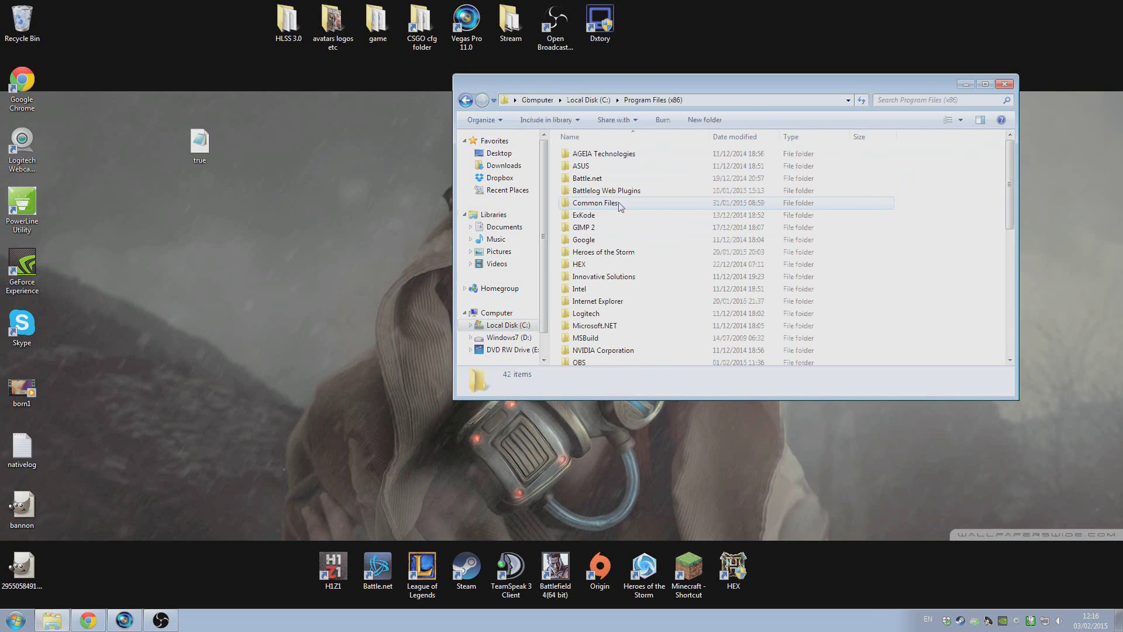
scroll(706, 305, "down", 5)
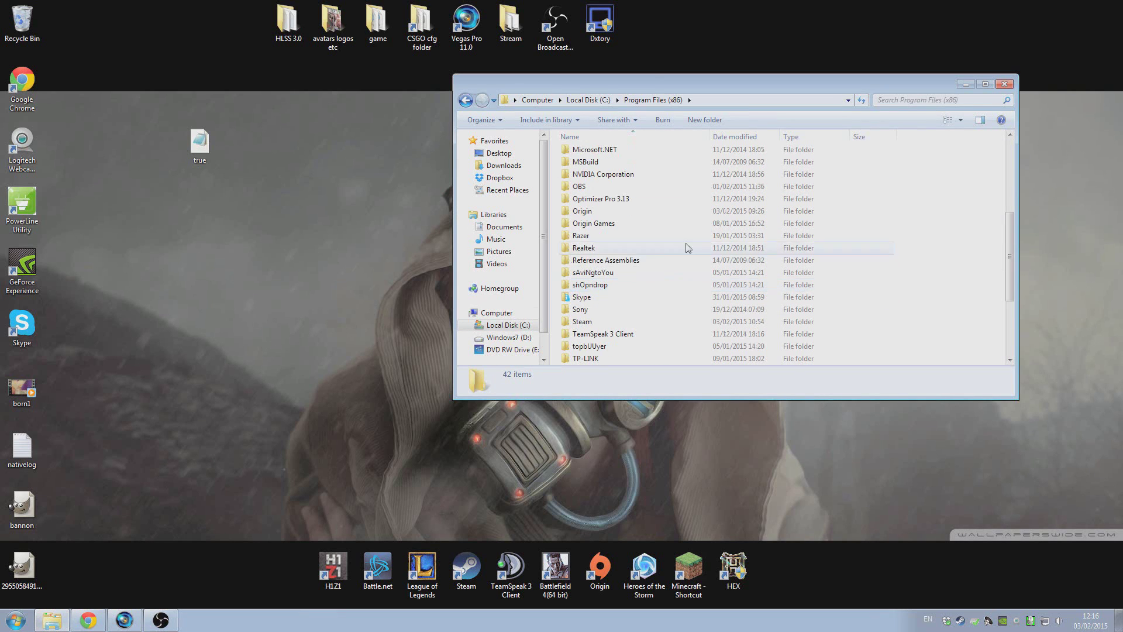
scroll(658, 252, "down", 2)
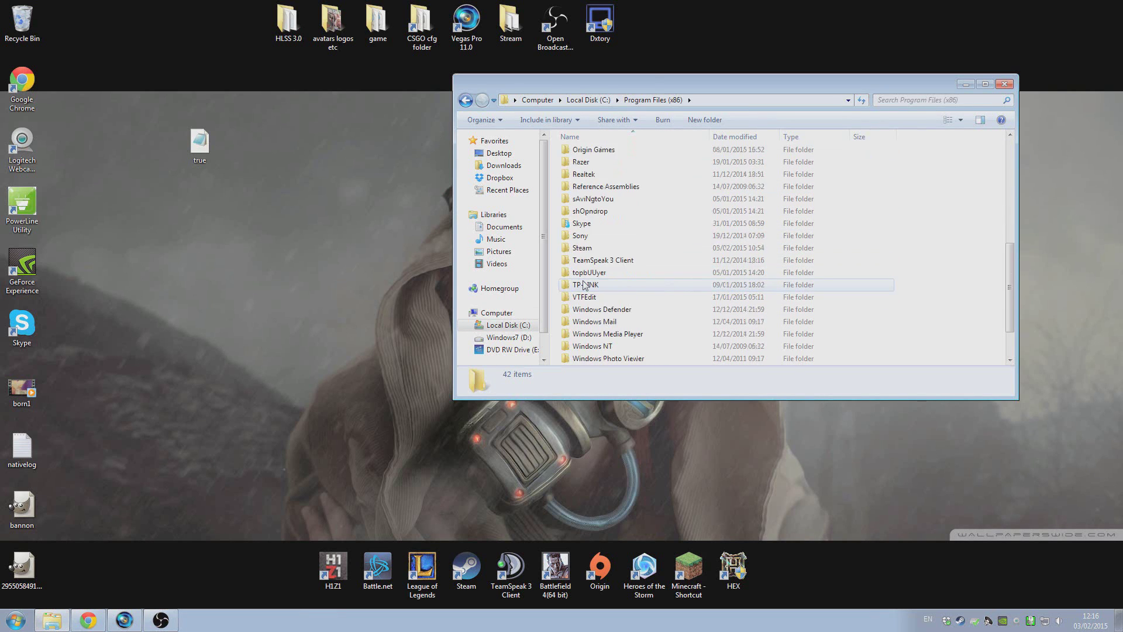
double_click(591, 248)
Step: Browse from the Steam folder through steamapps, common, Counter-Strike Global Offensive and csgo to the cfg folder
scroll(588, 257, "down", 3)
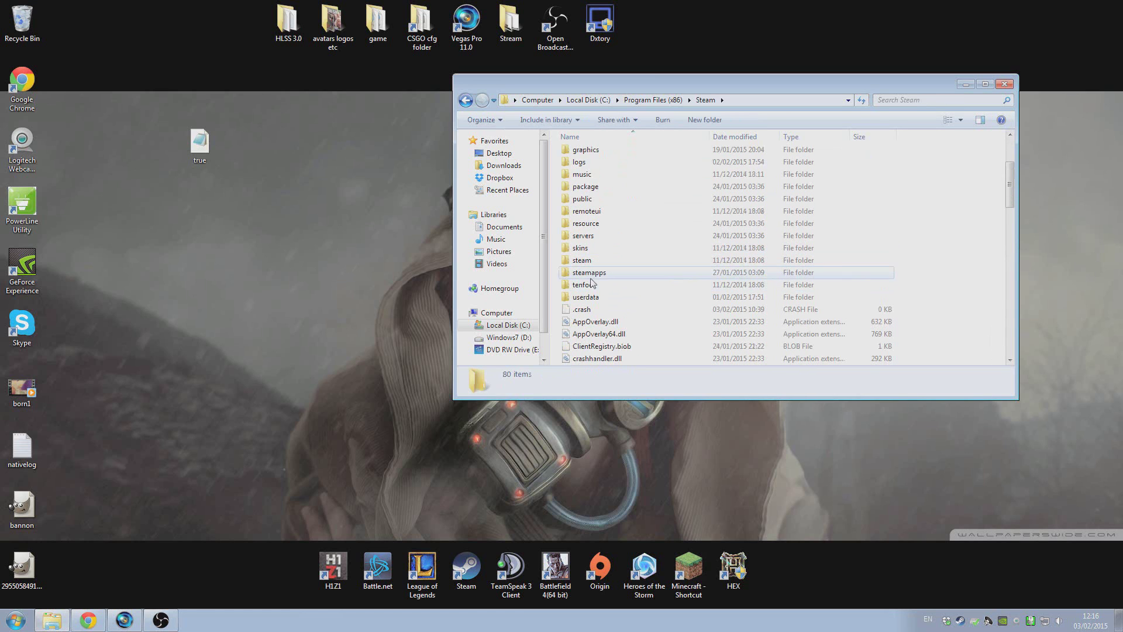
double_click(603, 273)
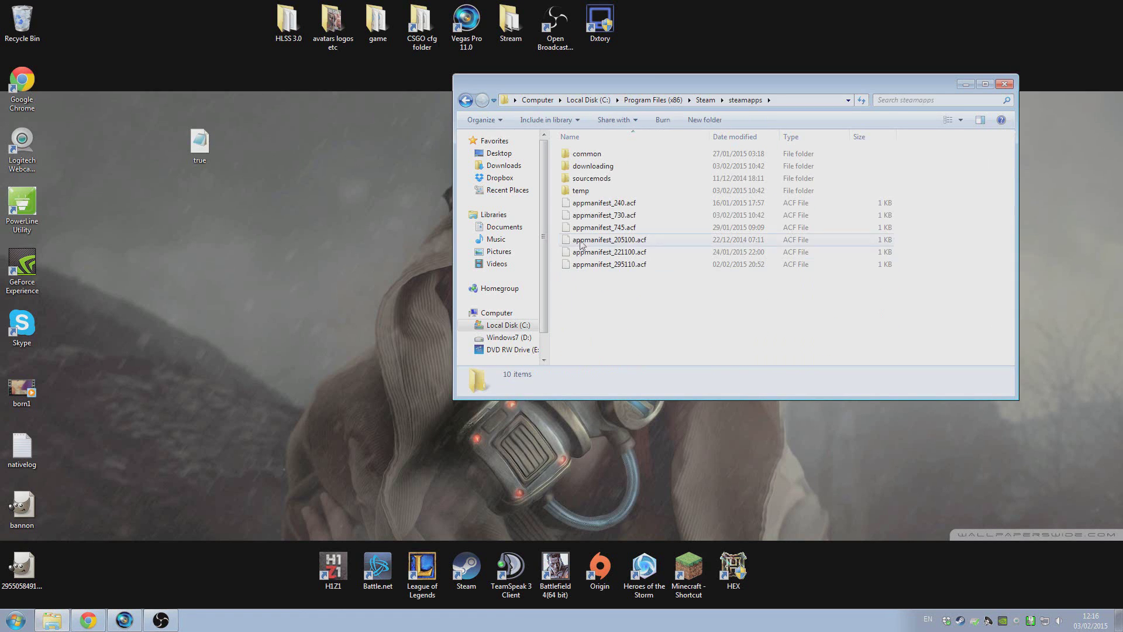
double_click(592, 159)
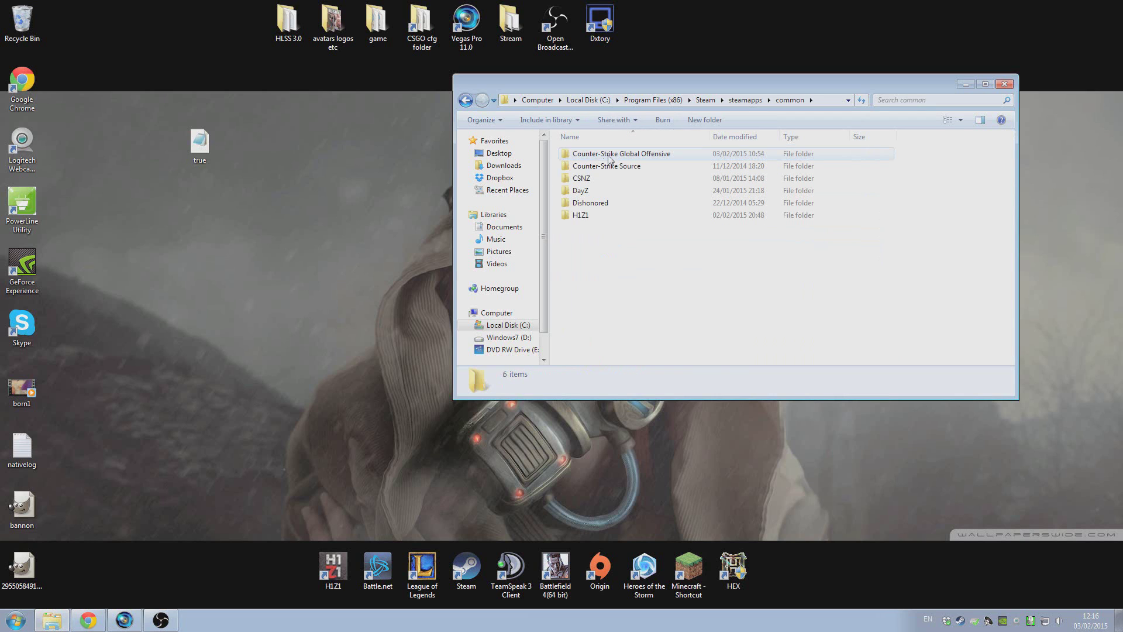
double_click(609, 154)
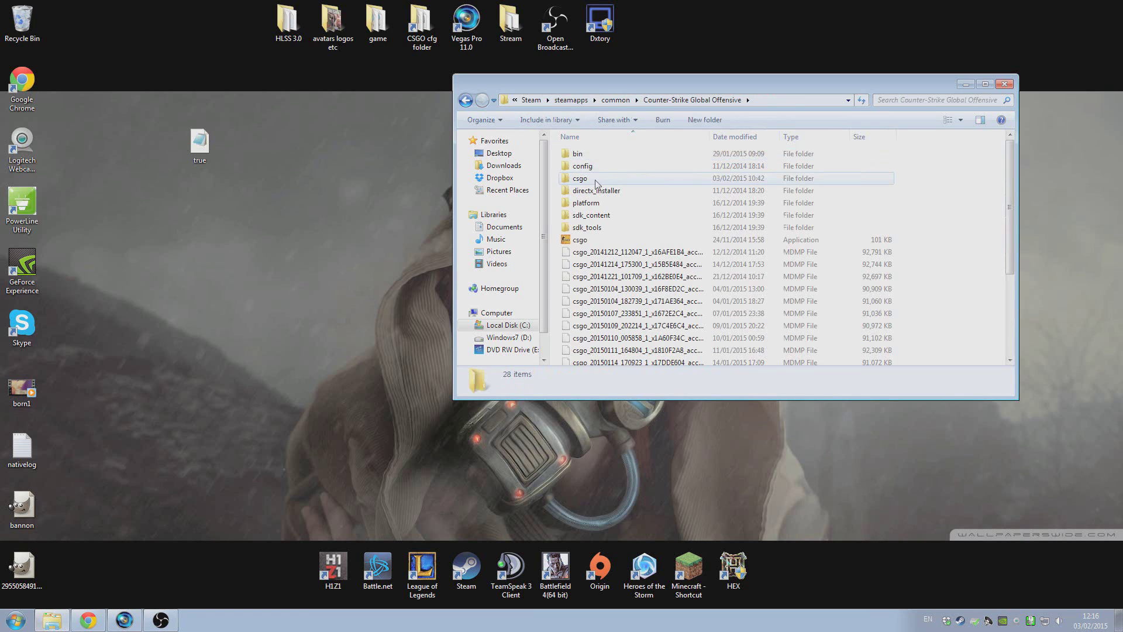
double_click(592, 181)
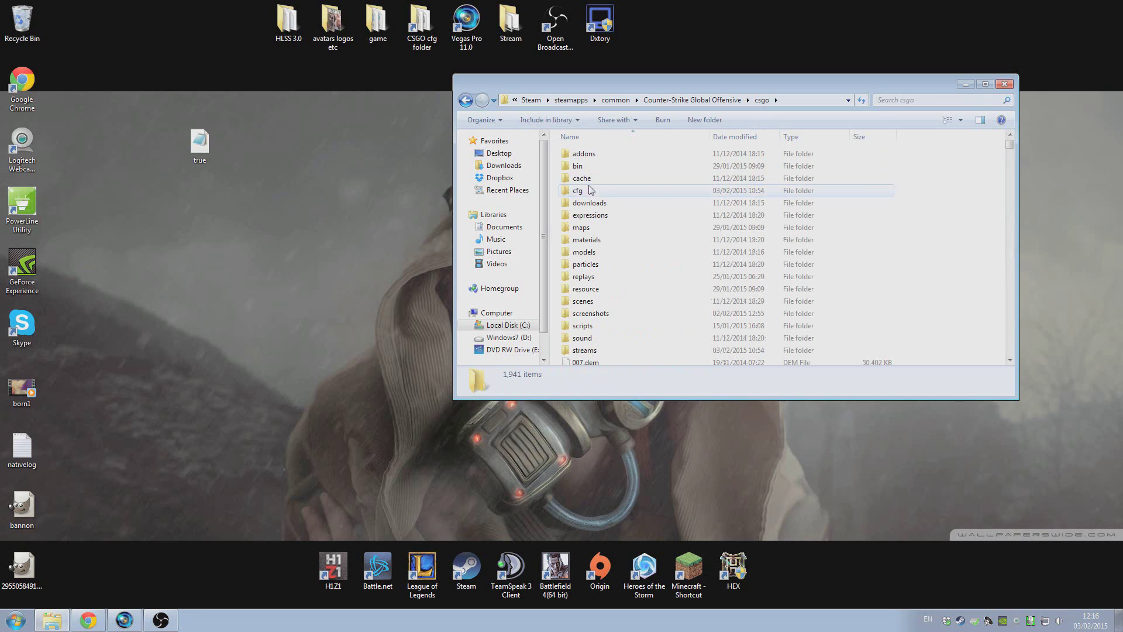
double_click(587, 194)
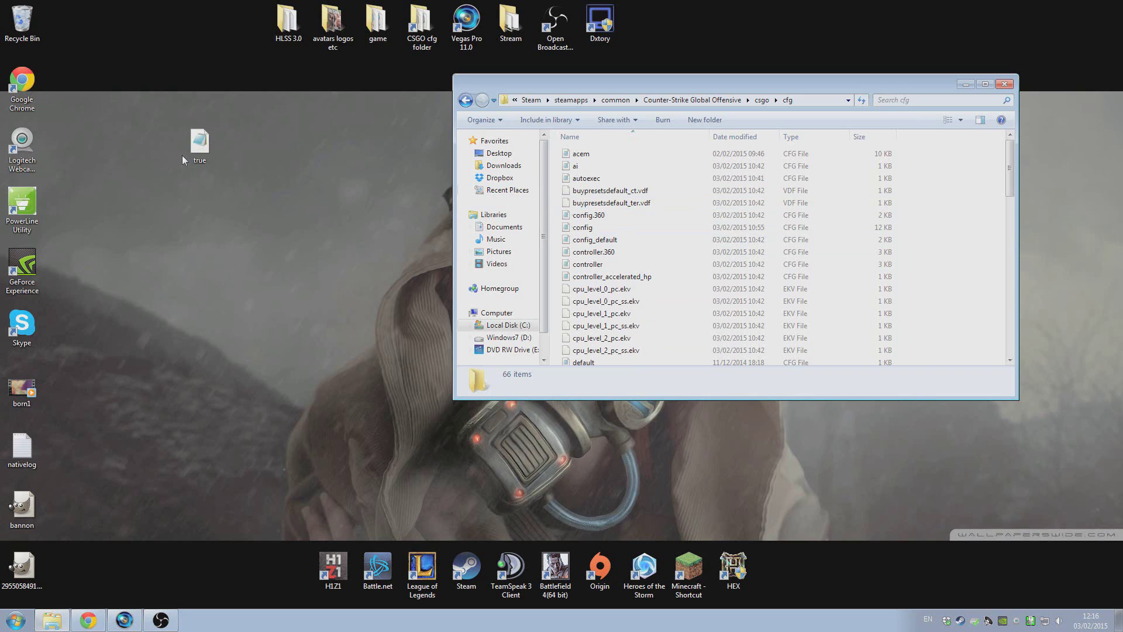
Step: Shift the "true" config file one icon space to the right on the desktop and close the cfg folder window
left_click_drag(200, 145, 245, 145)
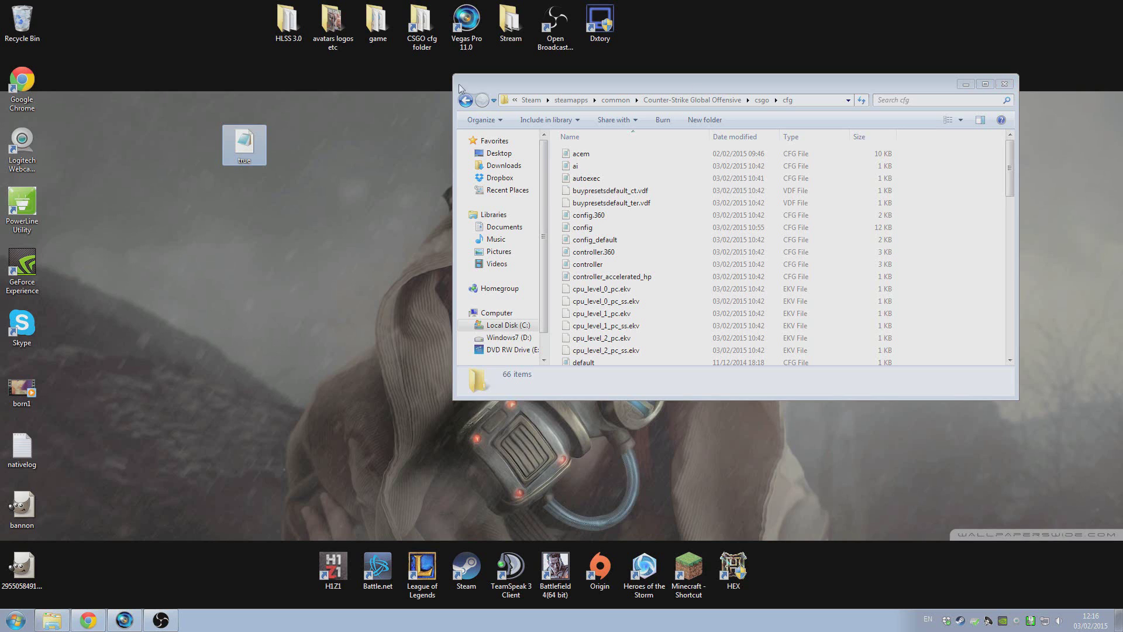
left_click(242, 161)
key("Return")
left_click(1002, 87)
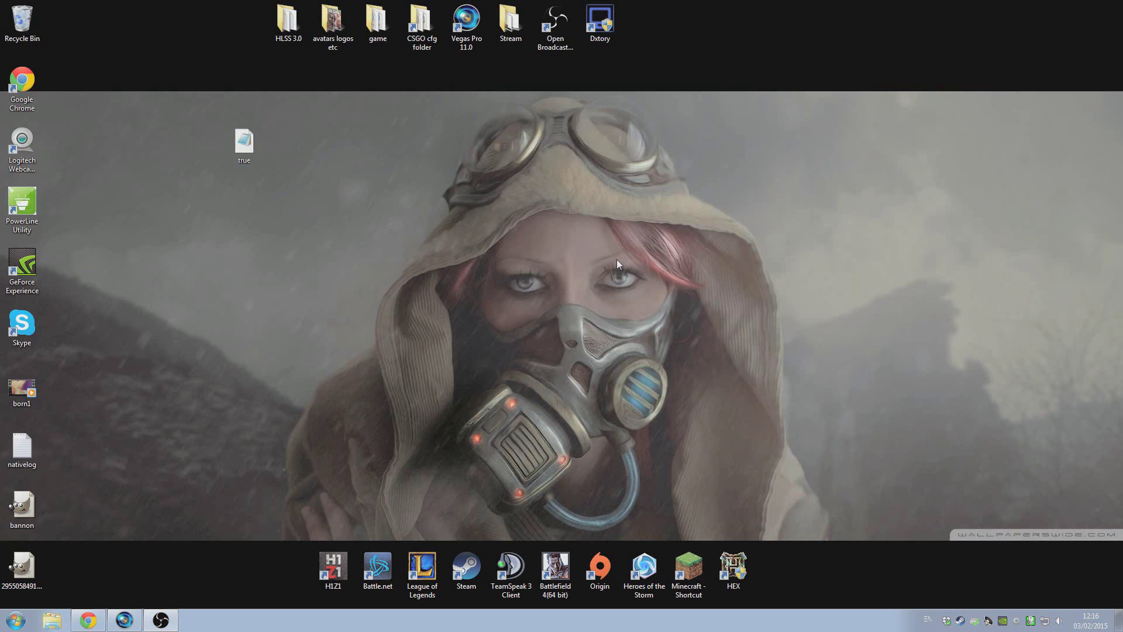